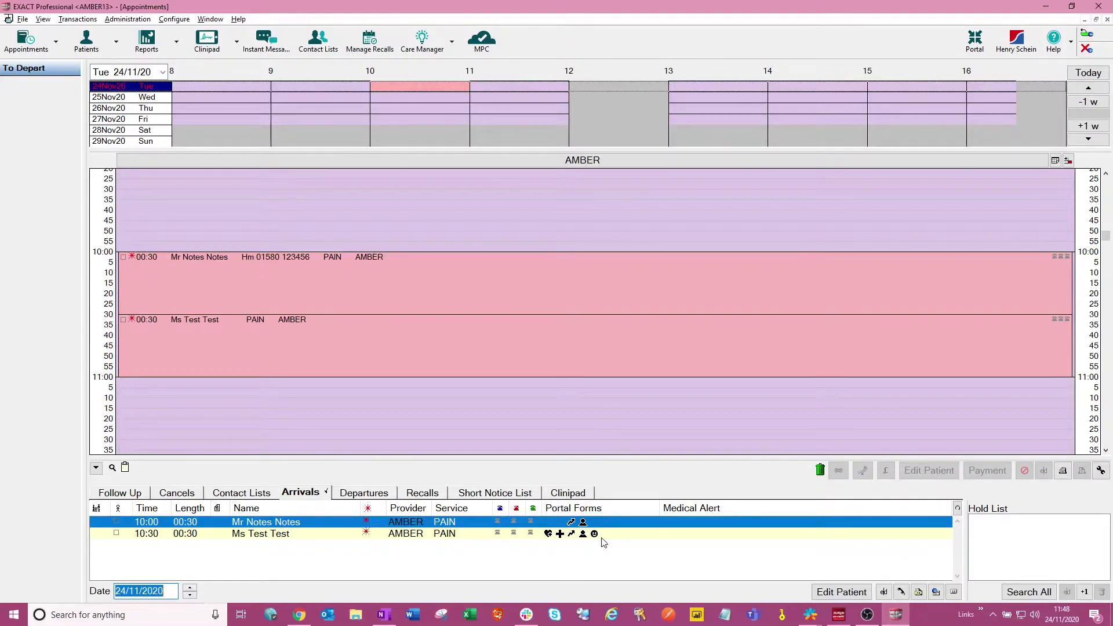
- Select the 10:30 arrival in the appointment book, then bring the patient portal browser forward
left_click(271, 536)
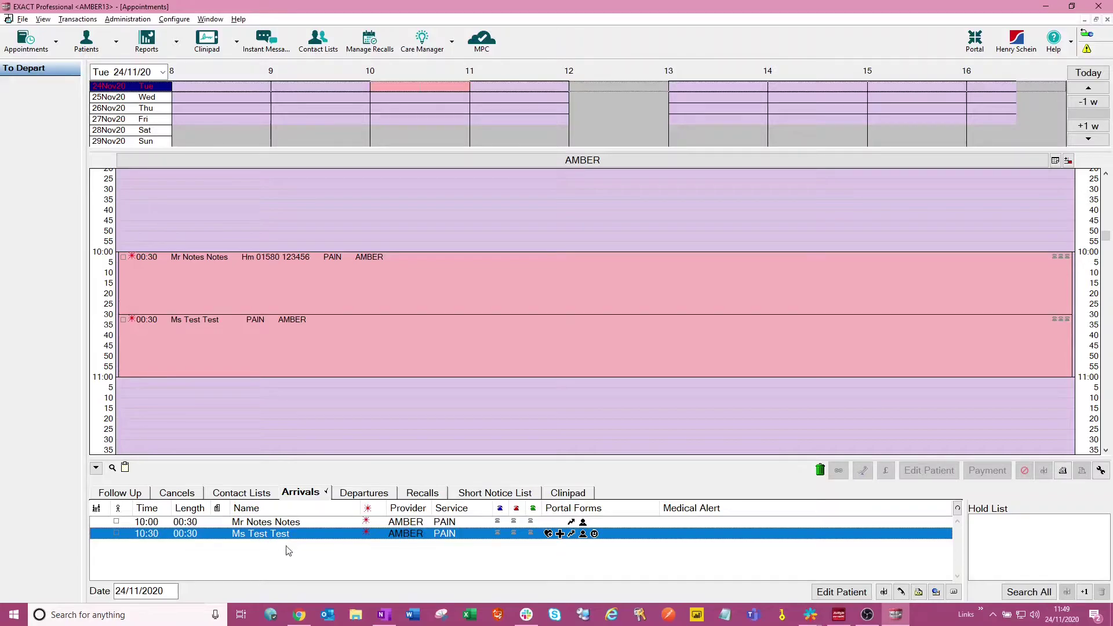
mouse_move(308, 621)
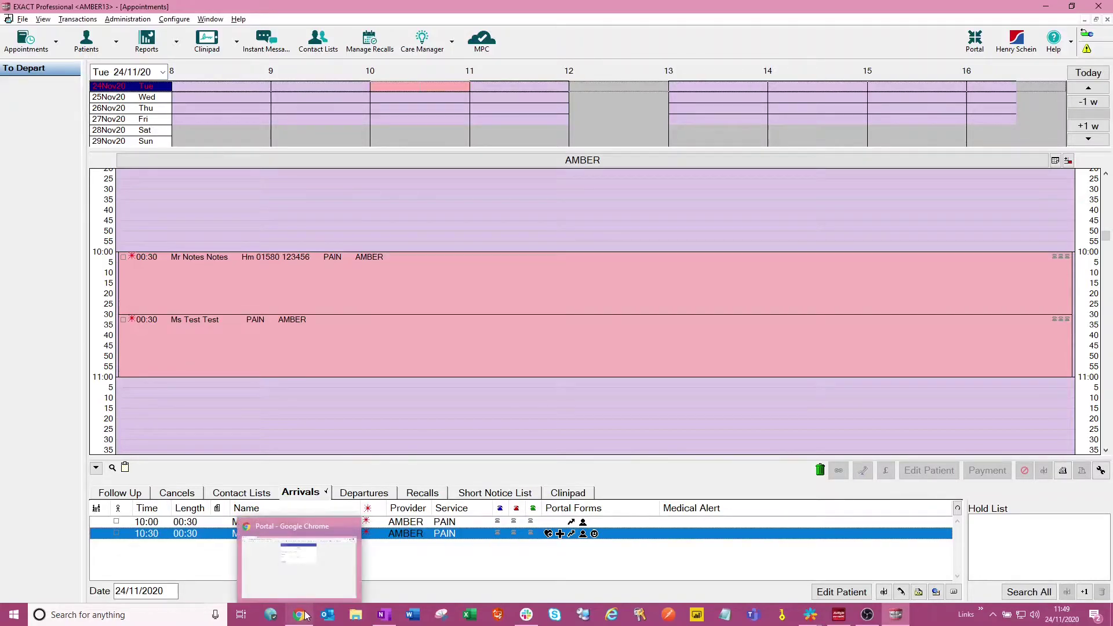
mouse_move(314, 589)
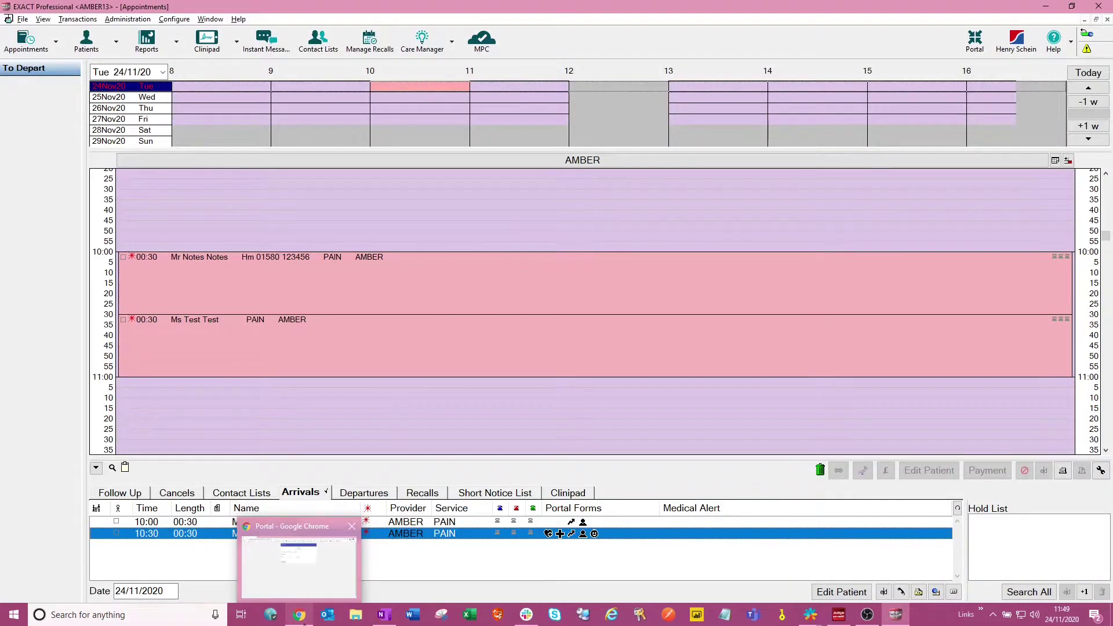
left_click(302, 584)
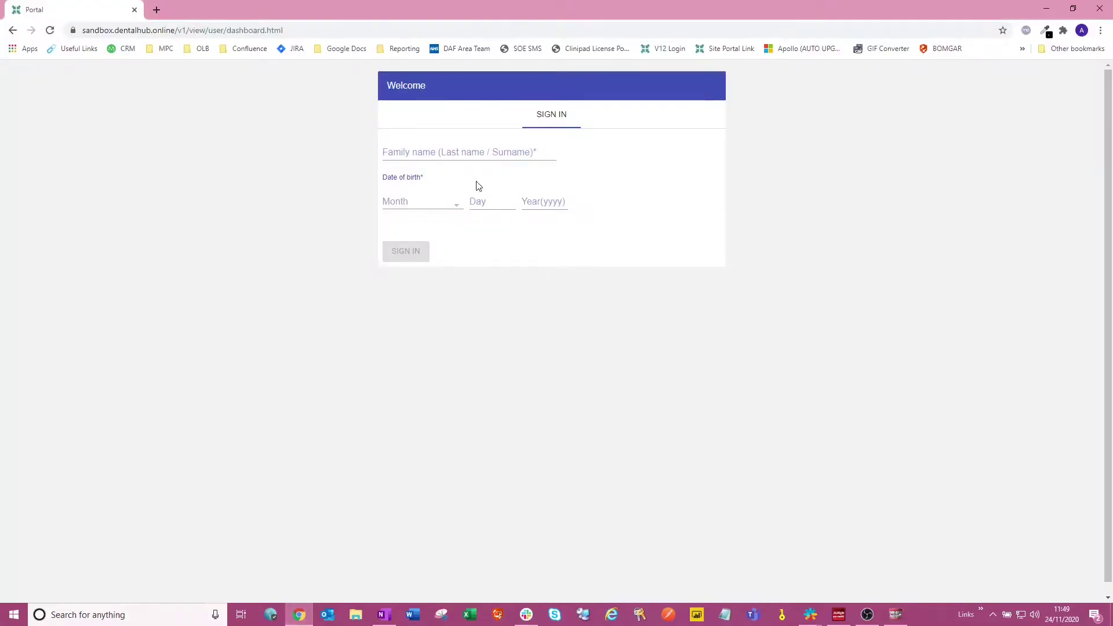
- Sign in to the patient portal with the patient's surname and date of birth
left_click(433, 147)
type("Test")
key("Tab")
key("Down")
left_click(498, 206)
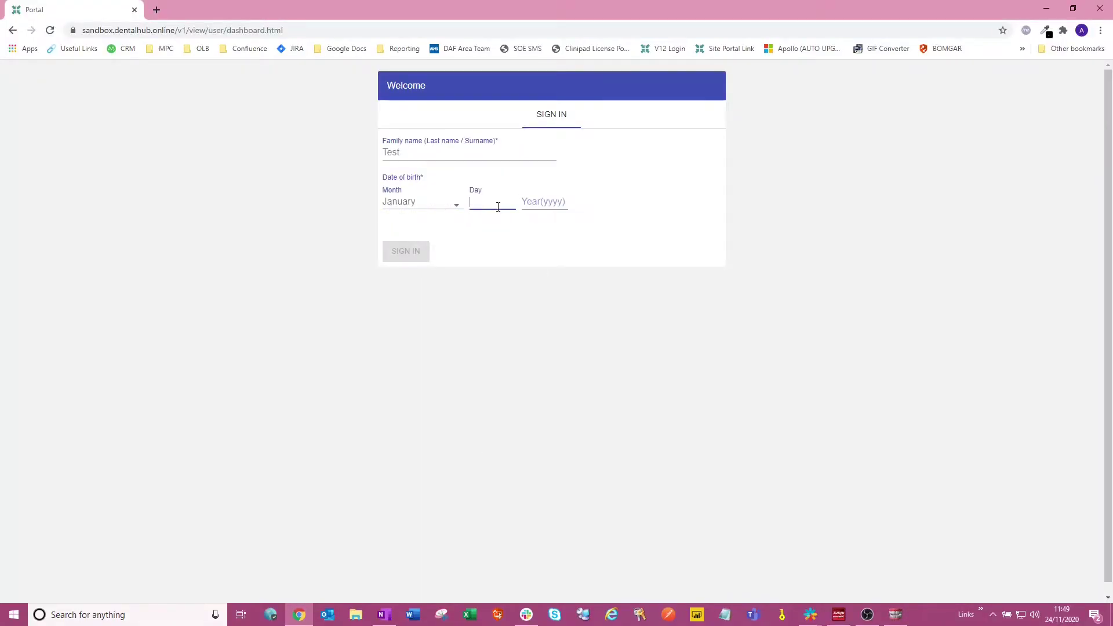
type("1")
left_click(542, 204)
type("199")
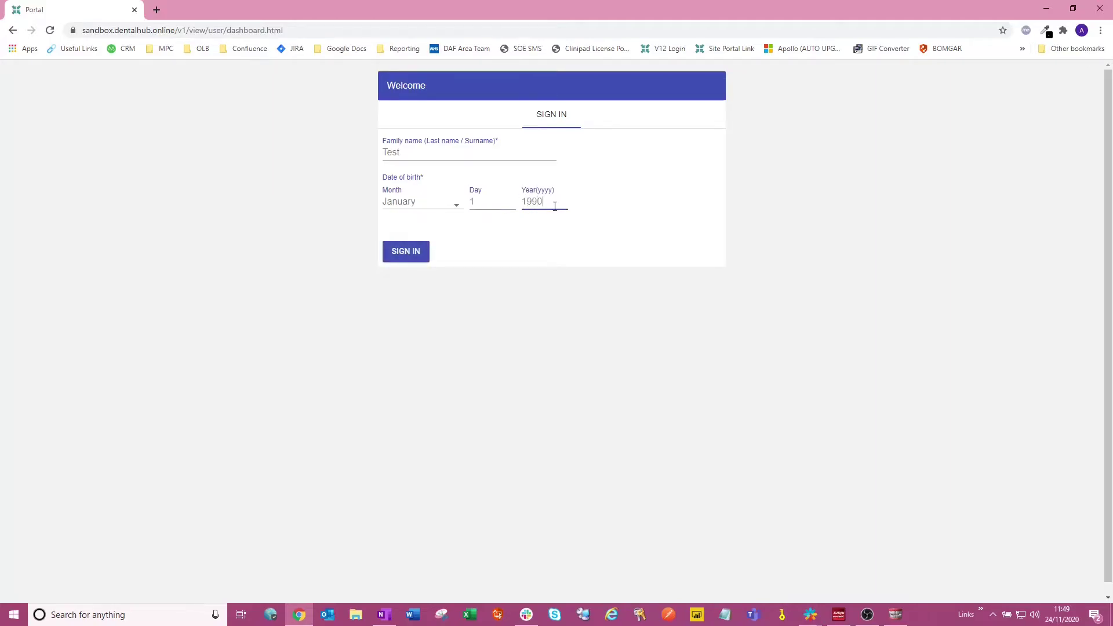
left_click(406, 249)
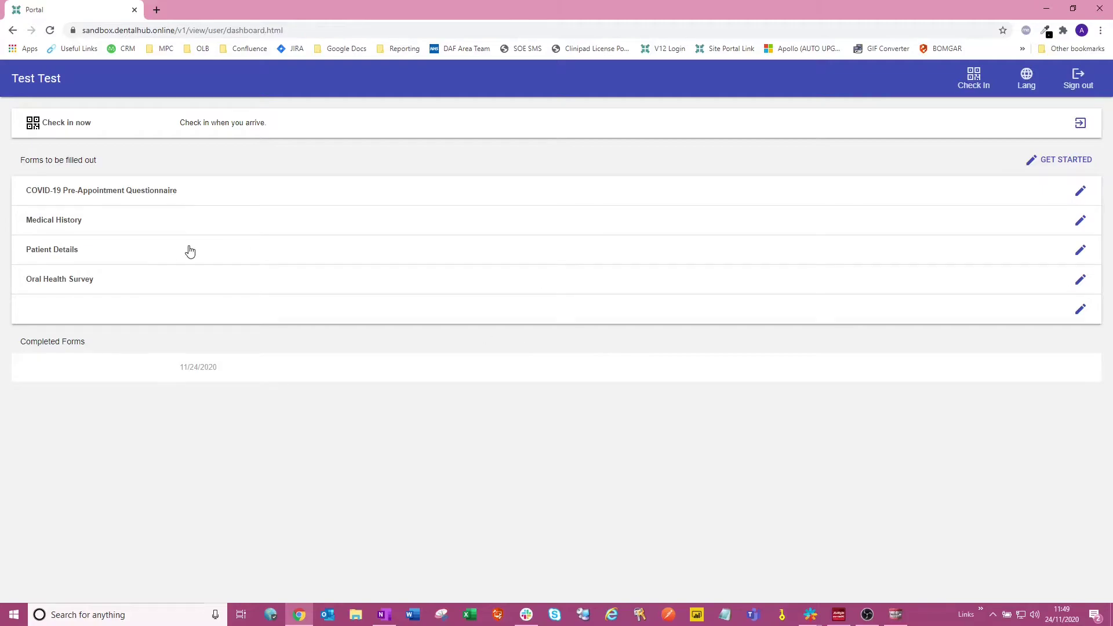
- In the COVID-19 Pre-Appointment Questionnaire, answer YES to confirmed diagnosis and NO to all other questions
left_click(1082, 192)
left_click(75, 133)
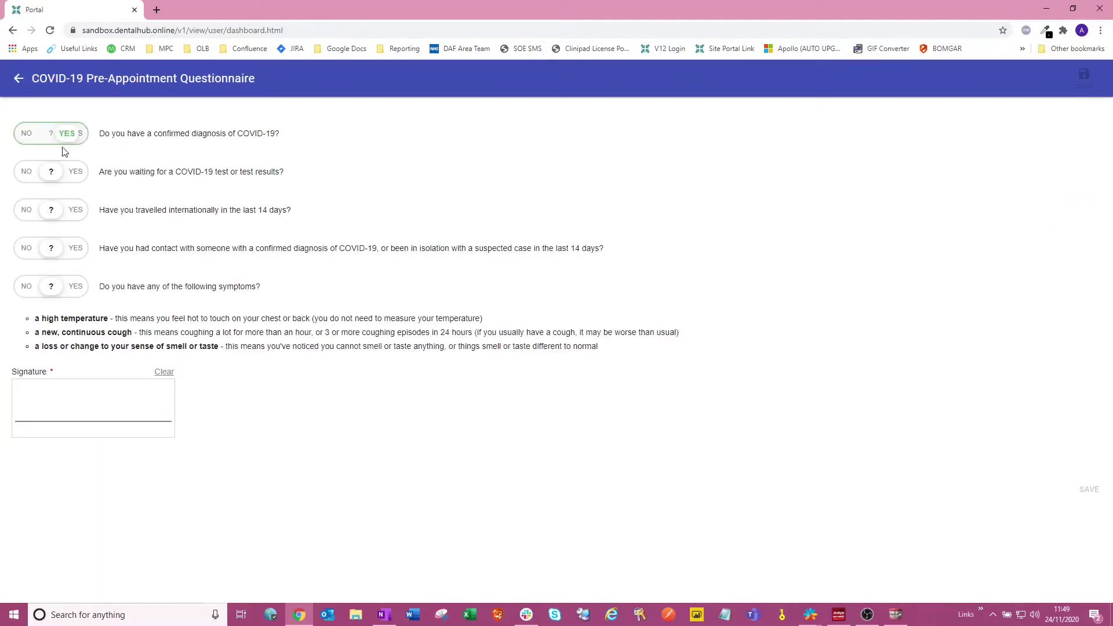
left_click(29, 172)
left_click(28, 210)
left_click(27, 248)
left_click(29, 288)
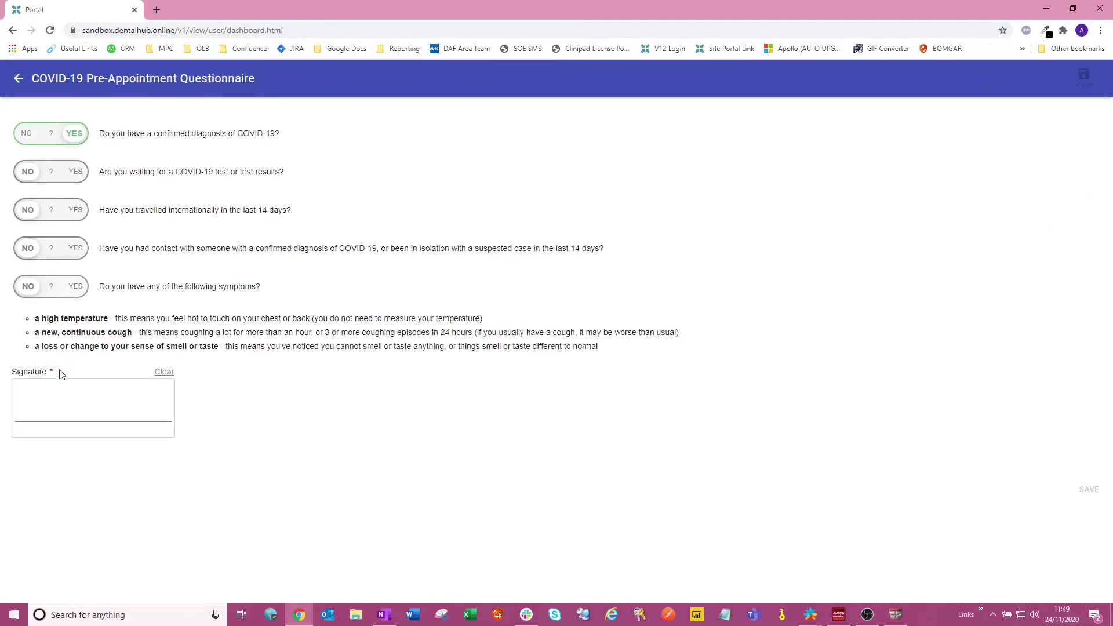
- Sign the questionnaire, save it, and sign out of the portal
left_click_drag(89, 408, 138, 403)
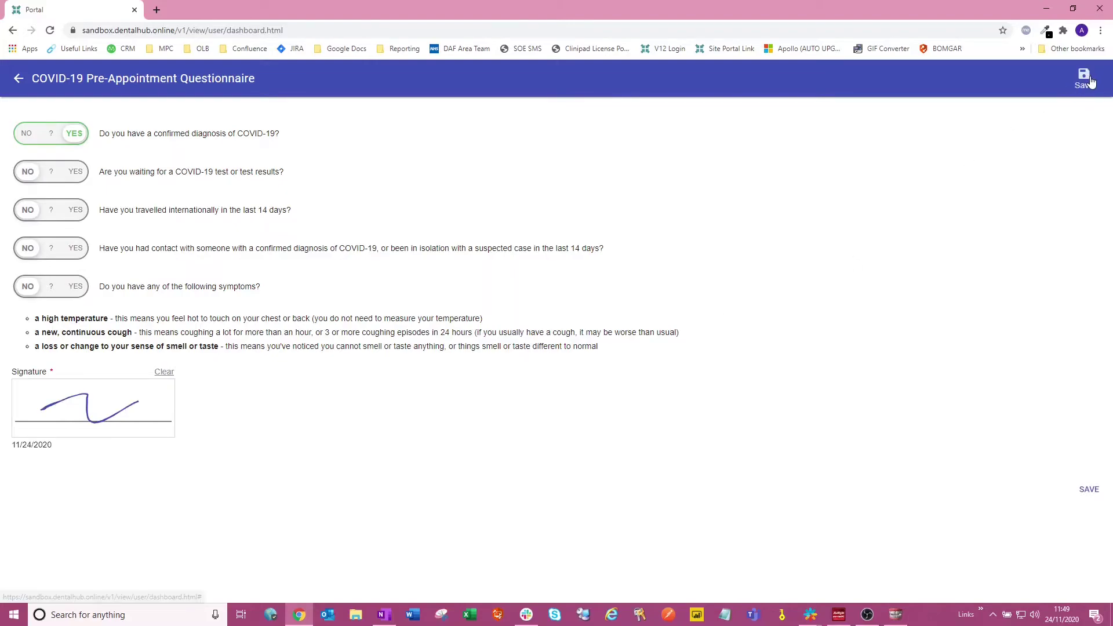
left_click(1084, 75)
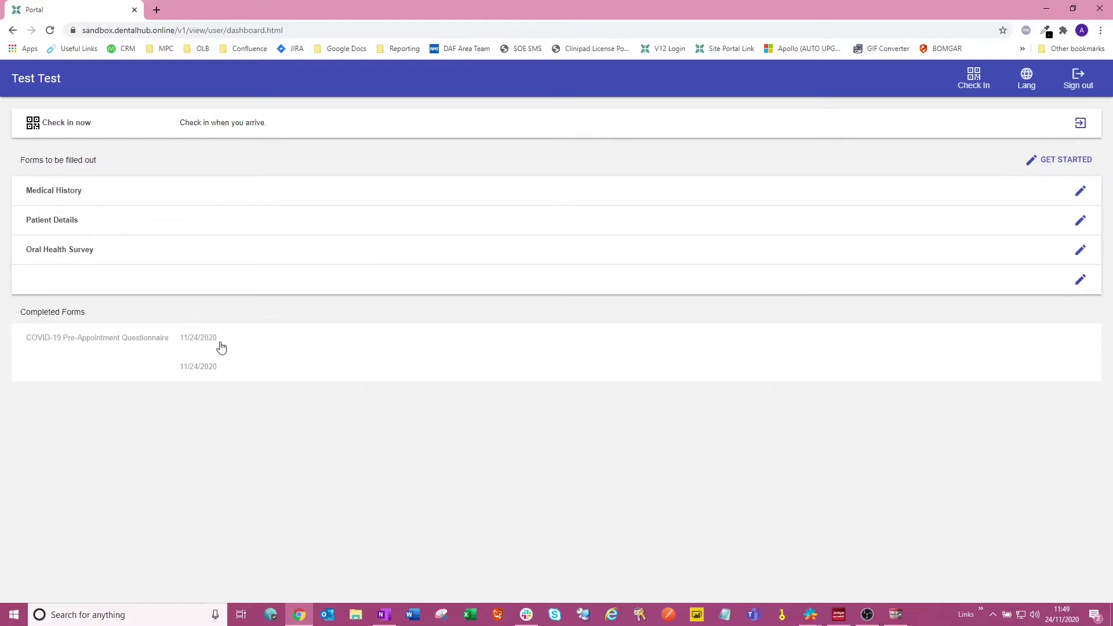
left_click(1078, 80)
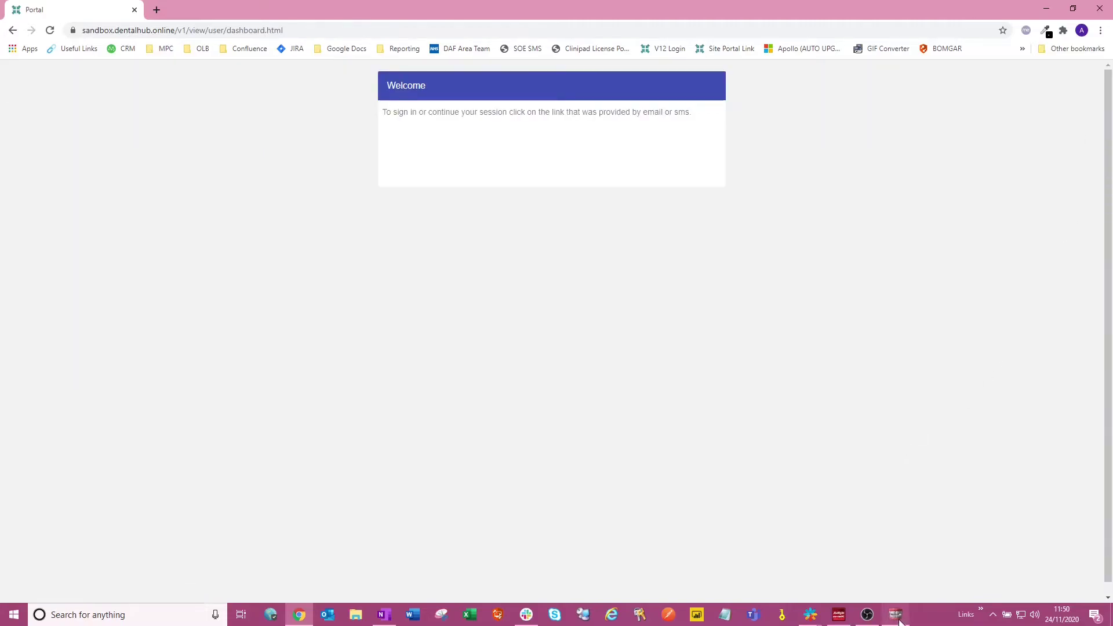
- Return to EXACT Professional and compare the 10:30 and 10:00 arrivals' icons in Arrivals
mouse_move(899, 622)
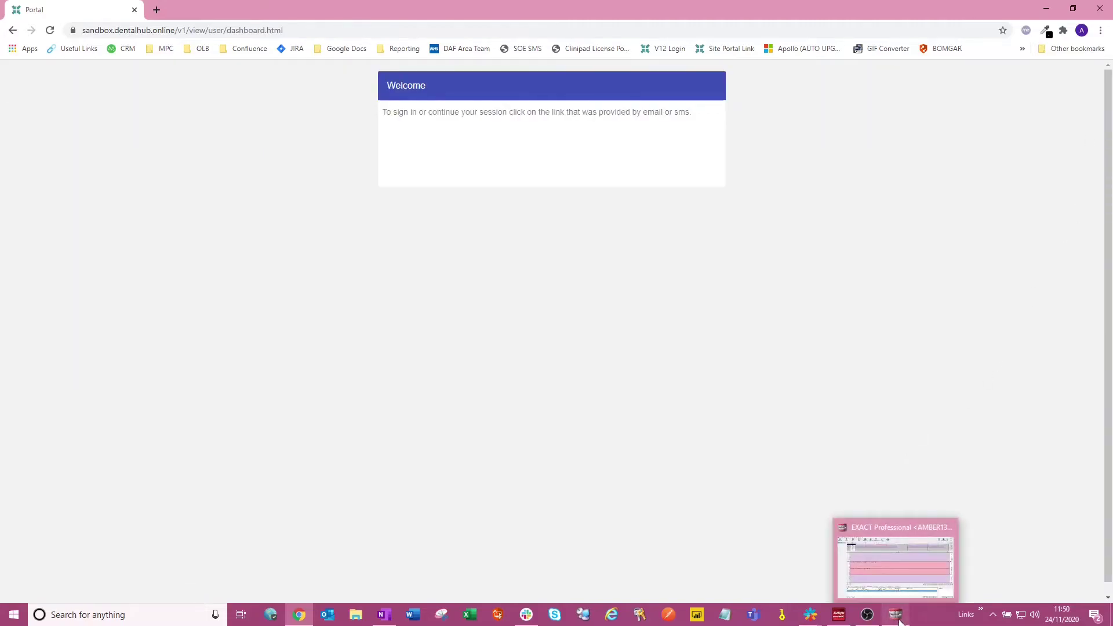
left_click(900, 589)
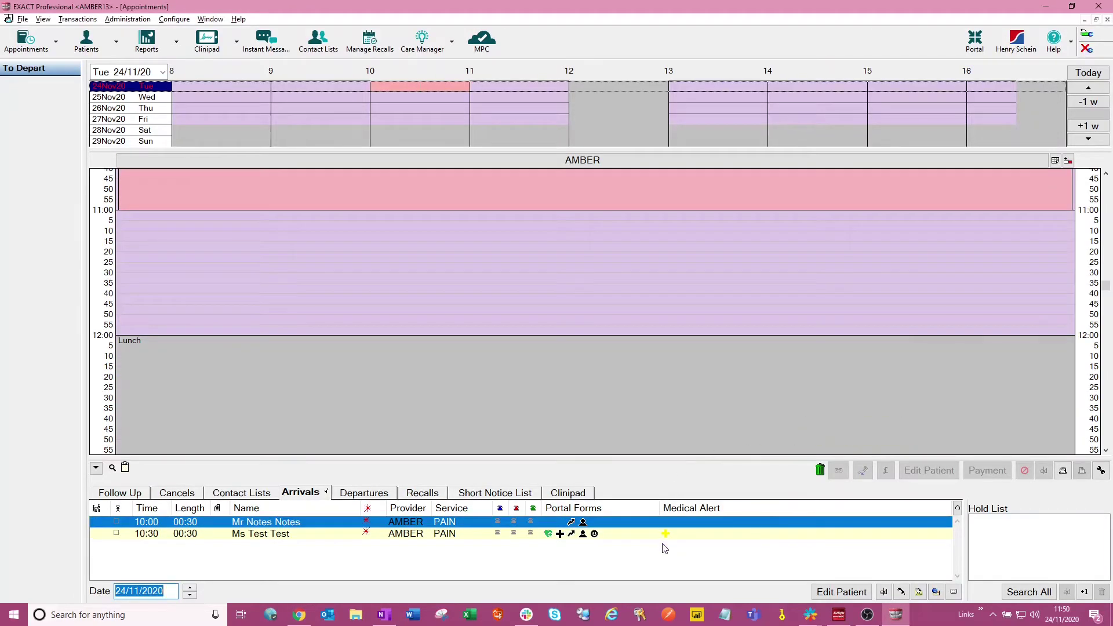
left_click(549, 534)
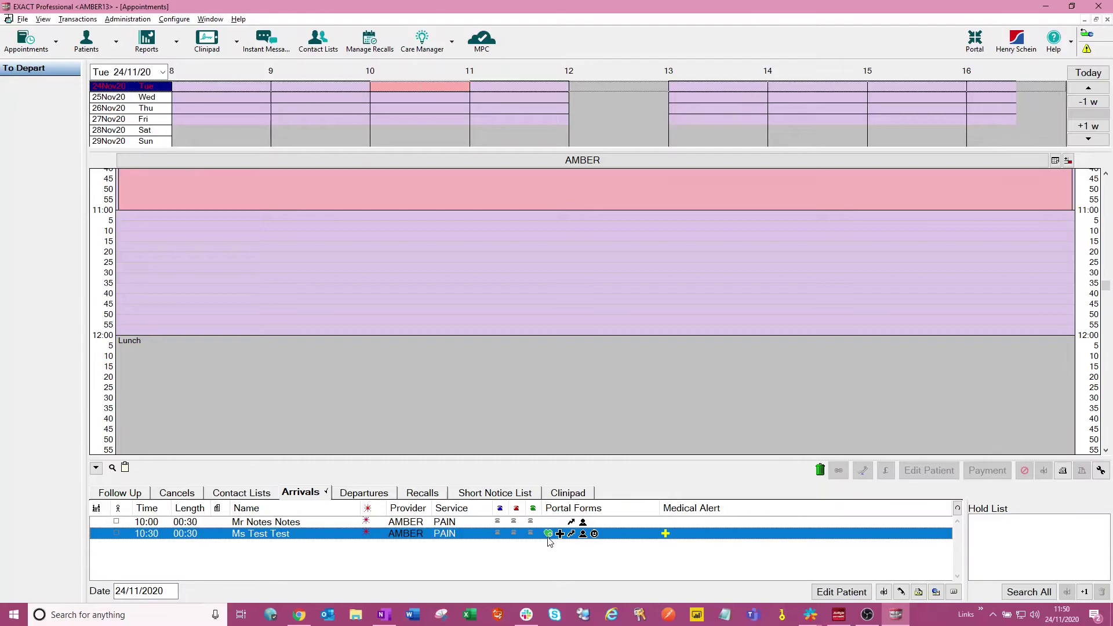
left_click(560, 523)
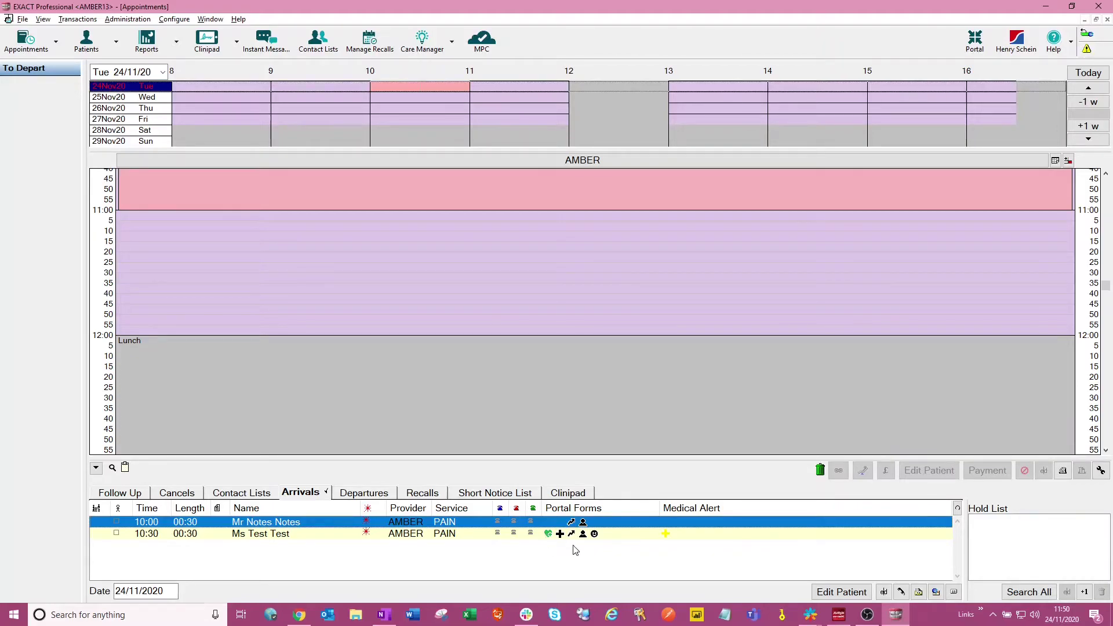
left_click(681, 538)
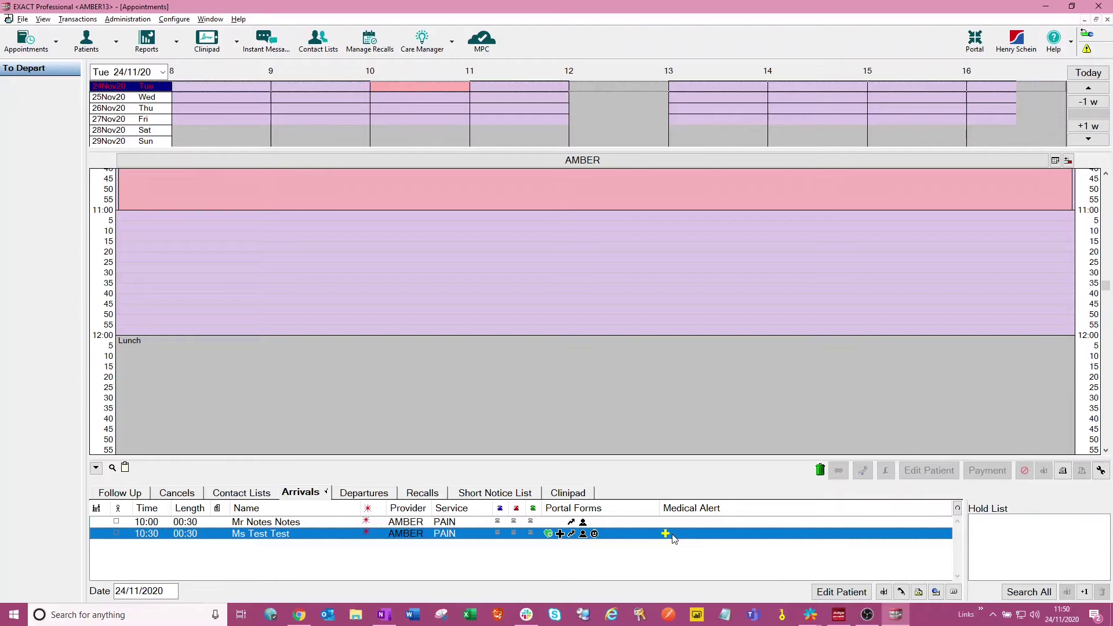
double_click(666, 536)
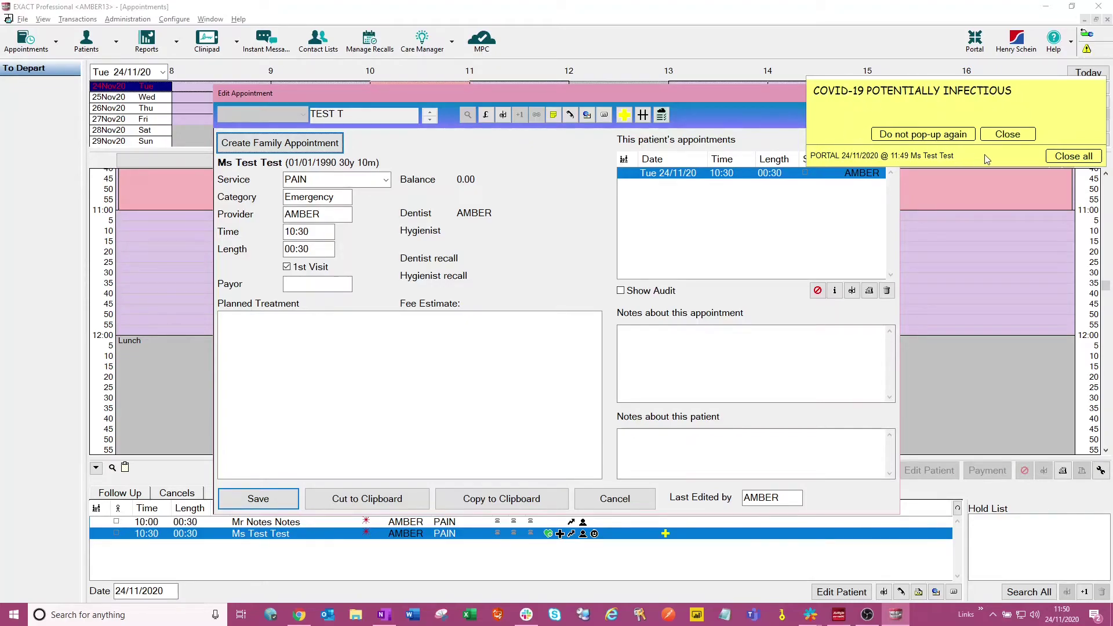
left_click(1073, 162)
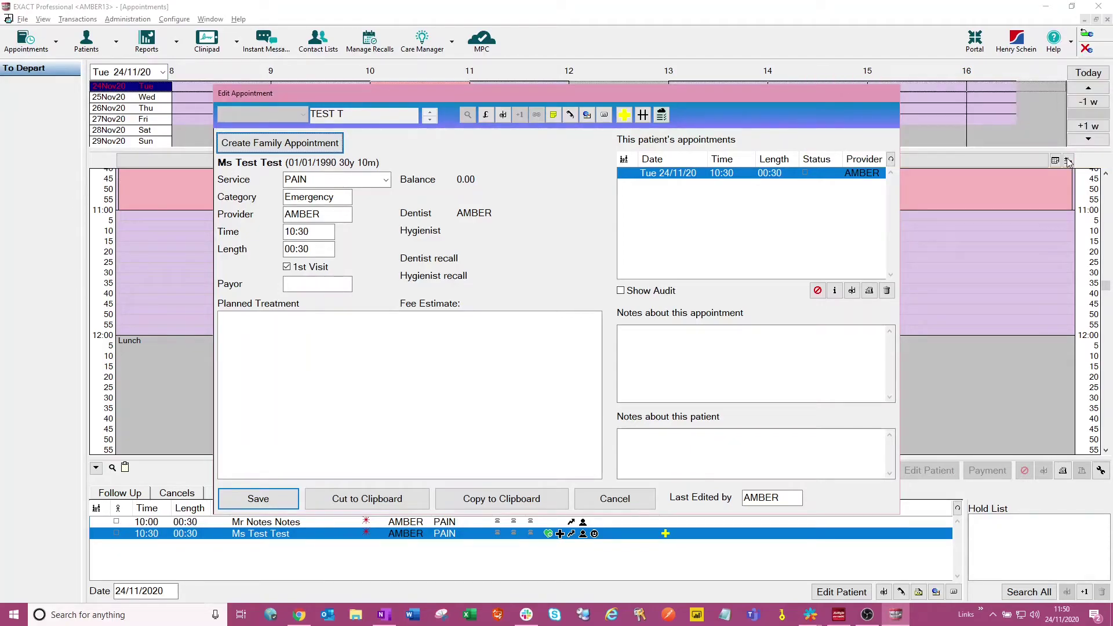
left_click(614, 500)
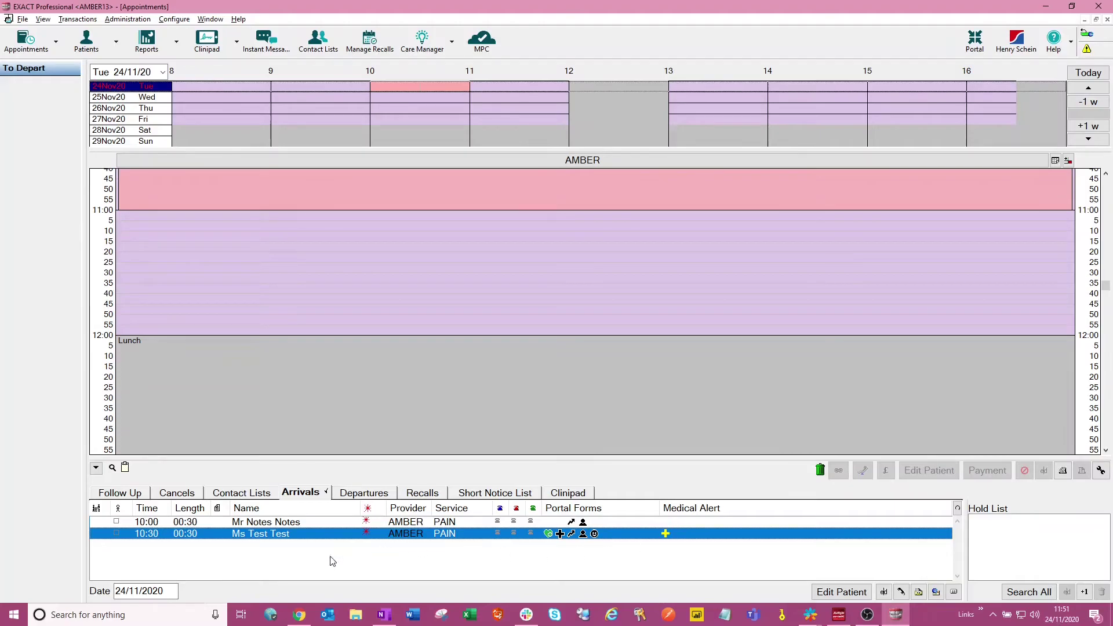
left_click(165, 592)
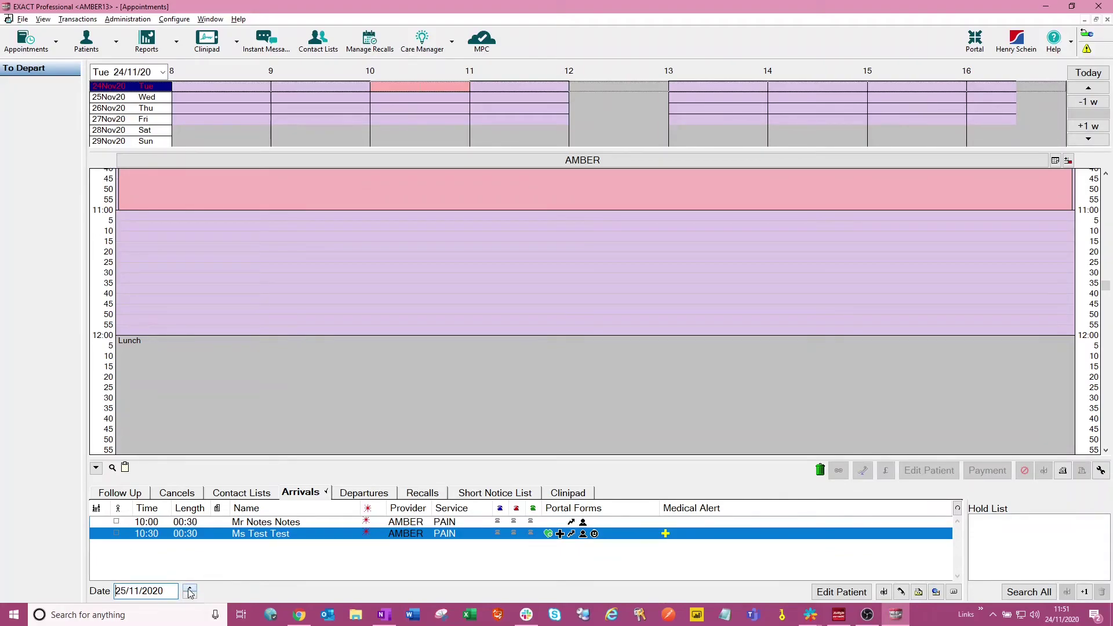
left_click(189, 596)
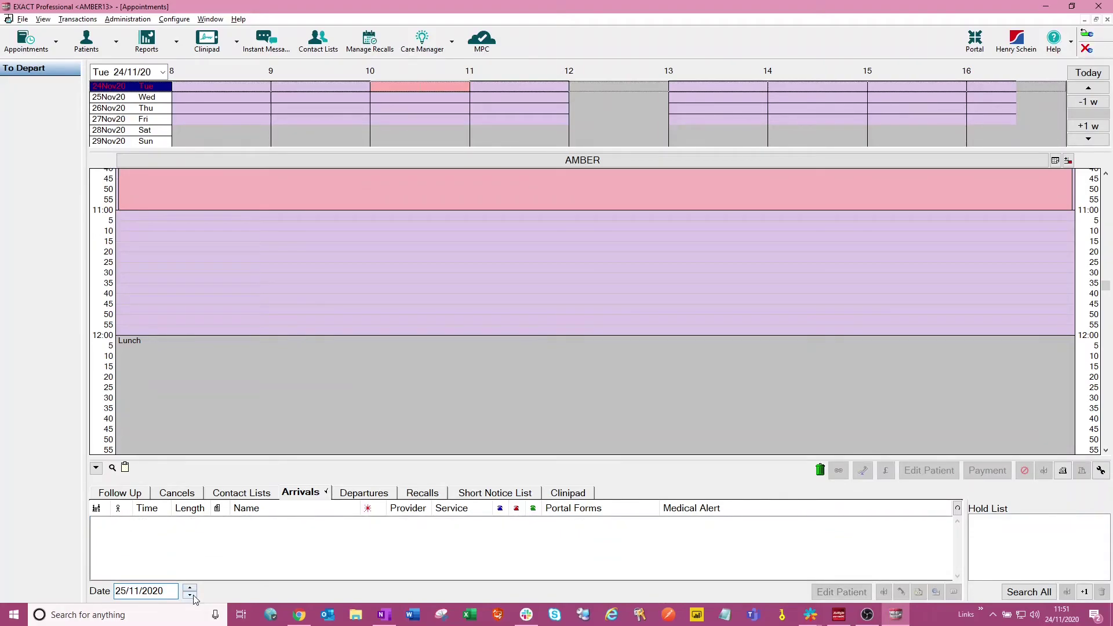
left_click(125, 590)
type("26")
left_click(127, 591)
type("24")
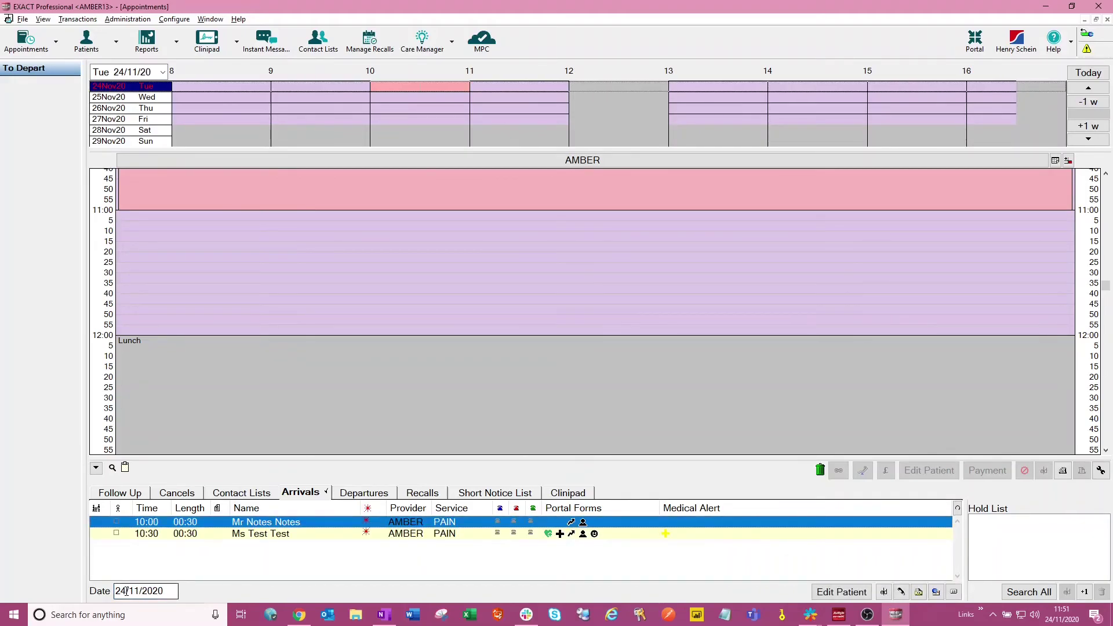